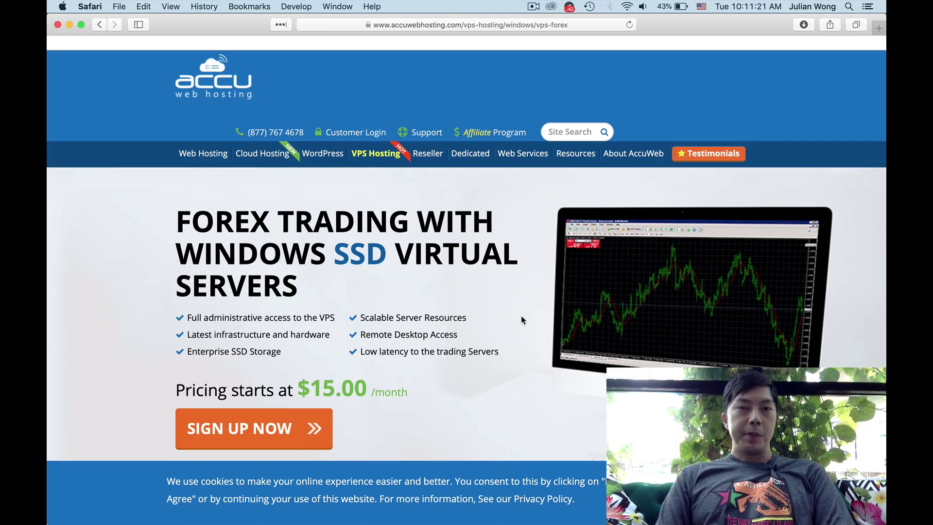
Launch Microsoft Remote Desktop, reposition its window, and connect to the AccuWeb XM desktop.
mouse_move(496, 523)
left_click(614, 506)
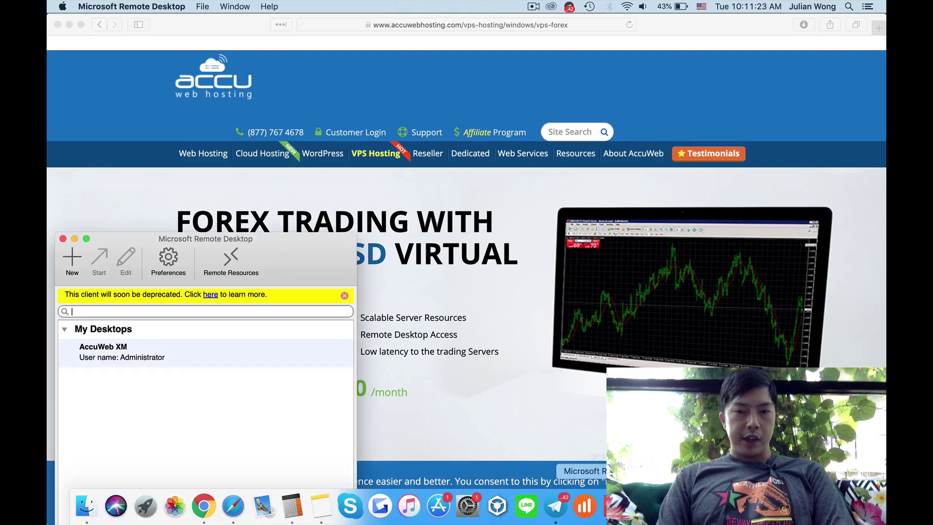
left_click_drag(284, 255, 362, 104)
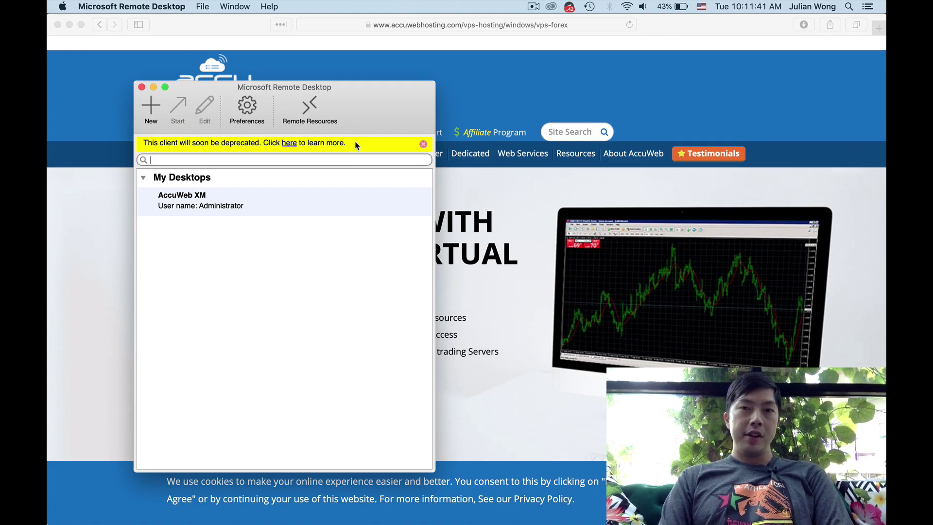
double_click(310, 209)
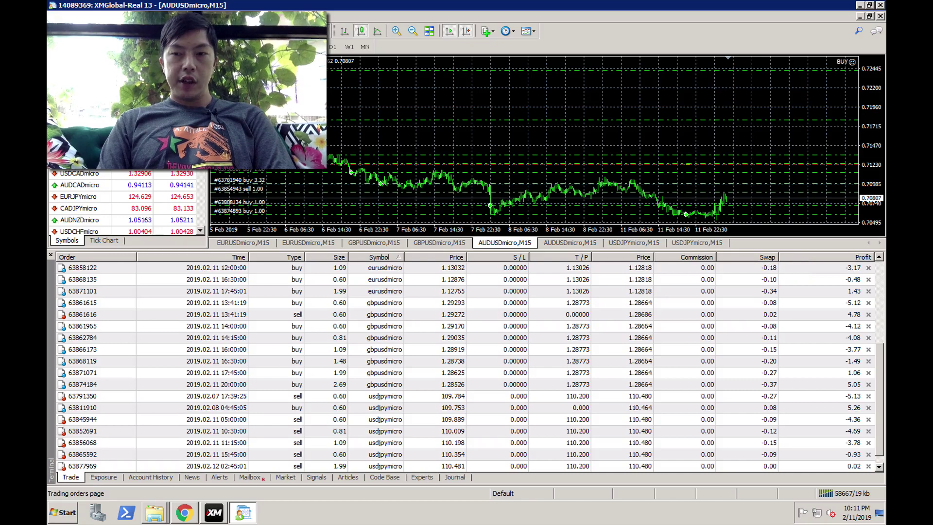
scroll(880, 287, "up", 4)
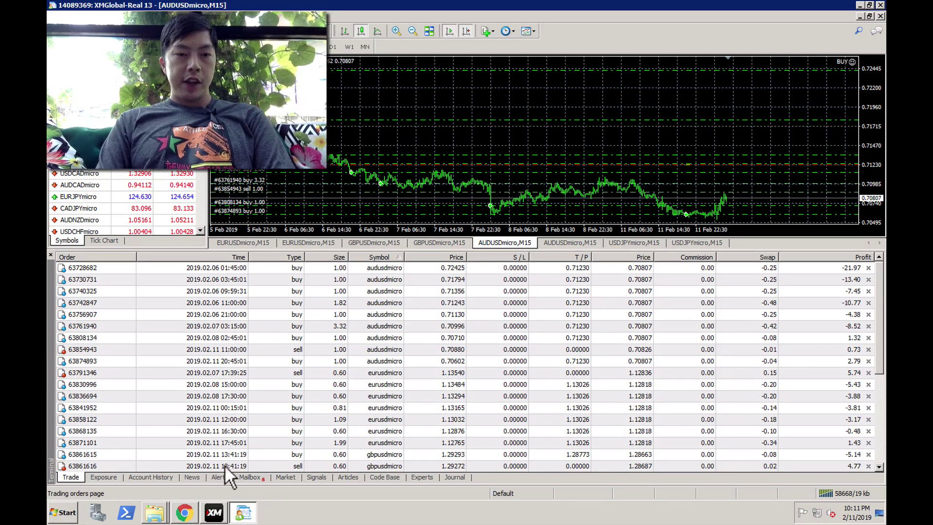
left_click(220, 514)
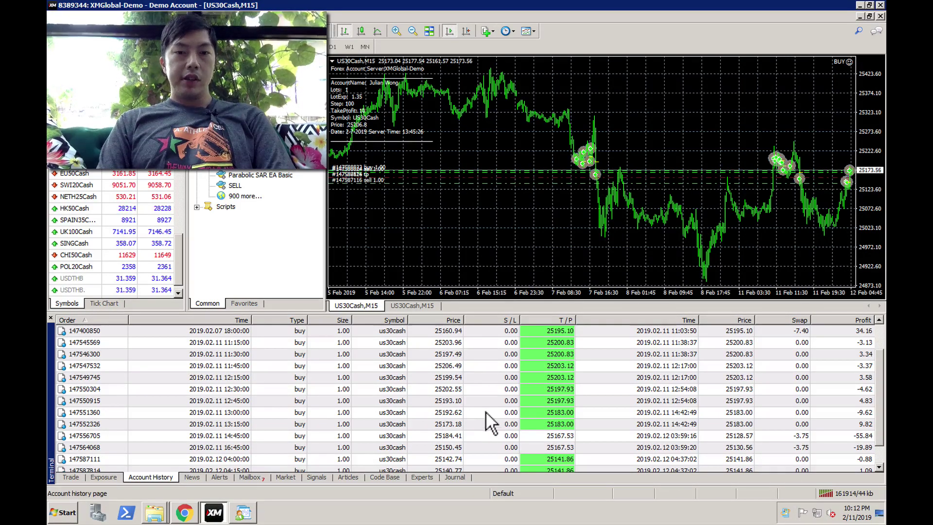
left_click(244, 514)
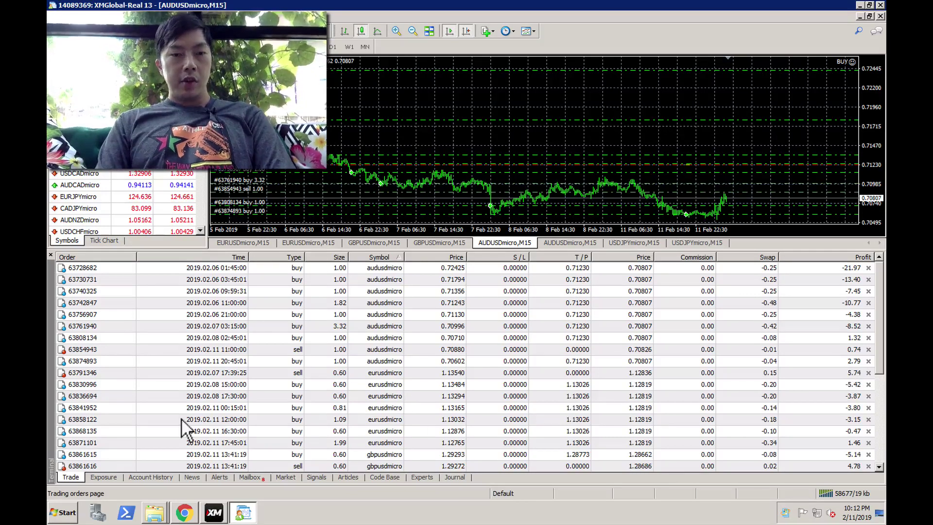
scroll(880, 348, "down", 5)
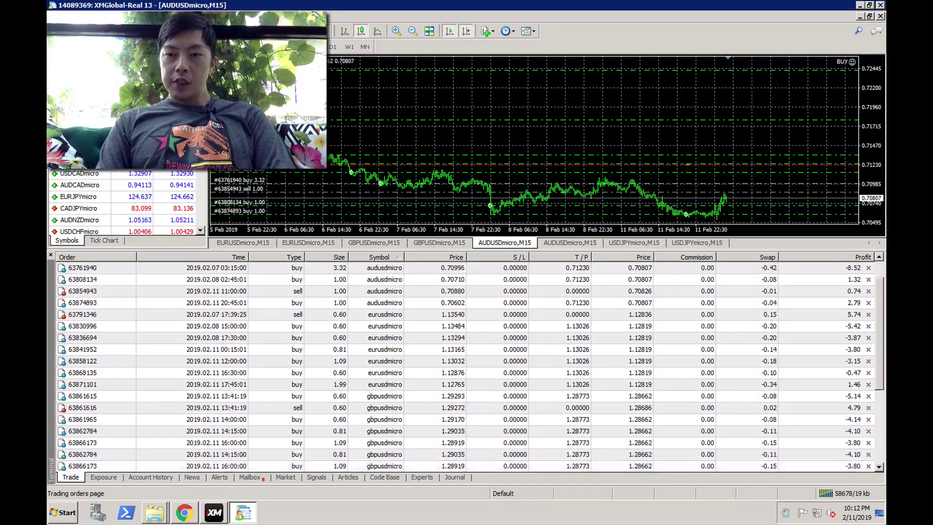
Scroll up in MetaTrader 4 toward the Strategy Tester settings.
scroll(881, 348, "up", 5)
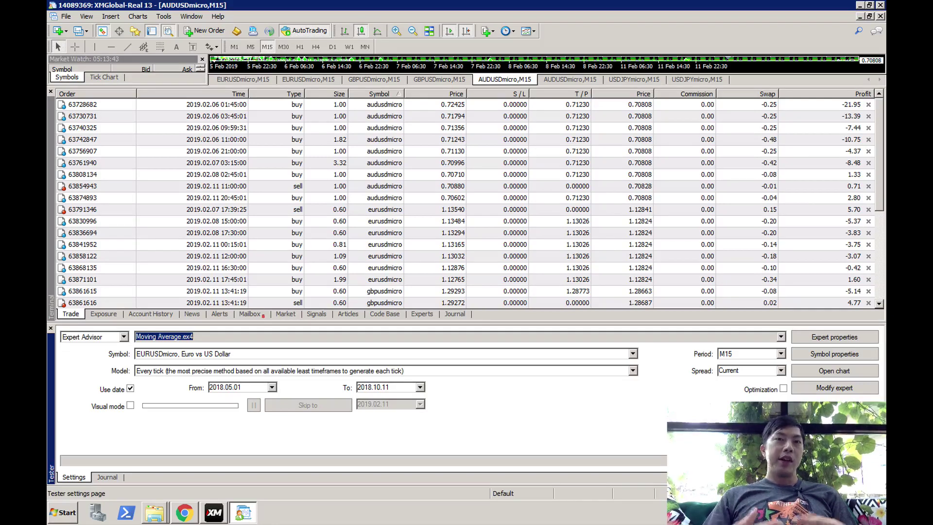
Open Expert properties for the Moving Average expert in the Strategy Tester.
left_click(275, 135)
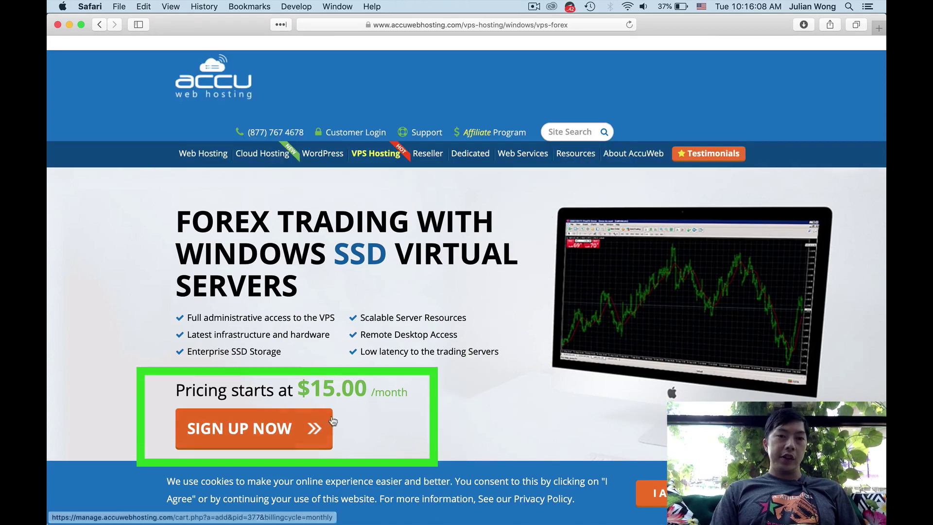
scroll(349, 430, "down", 5)
scroll(351, 429, "down", 15)
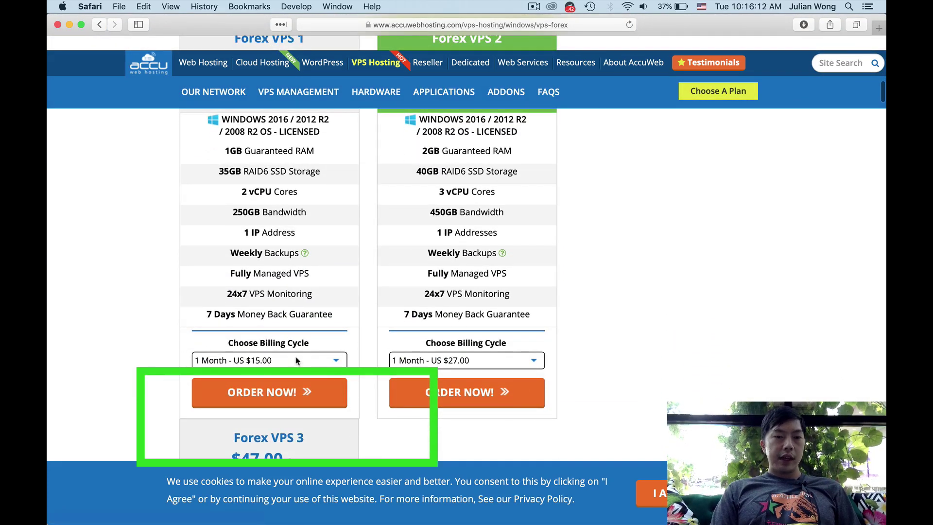
left_click(297, 361)
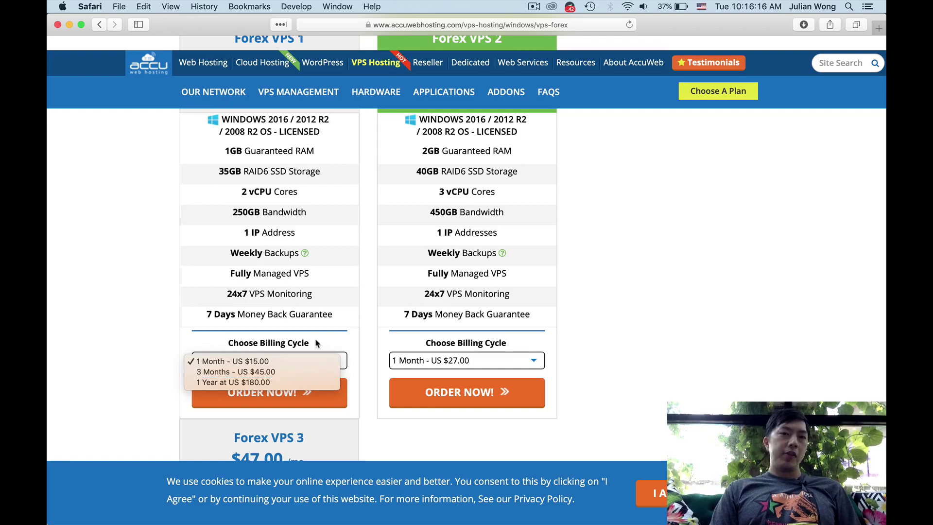
left_click(136, 249)
scroll(136, 249, "up", 10)
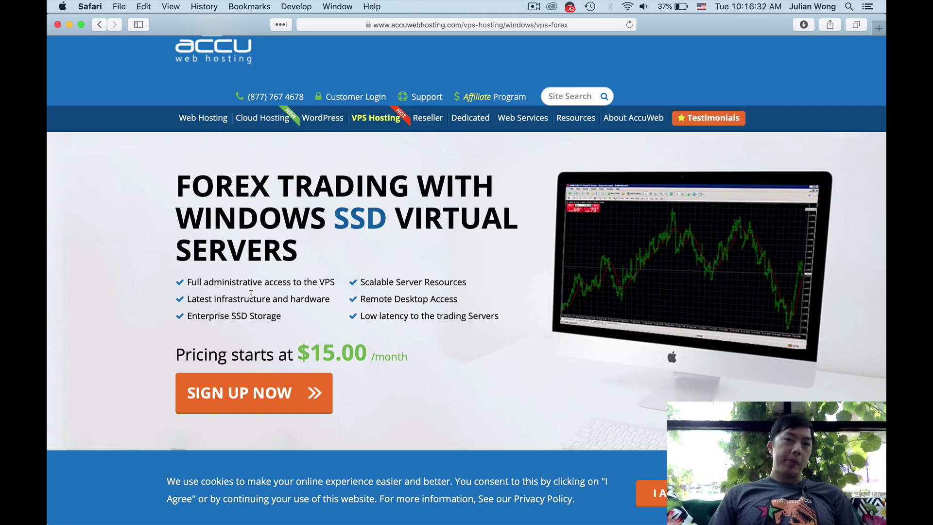
Scroll down to the Forex VPS 1 ($15.00) and Forex VPS 2 ($27.00) pricing cards.
scroll(251, 294, "down", 10)
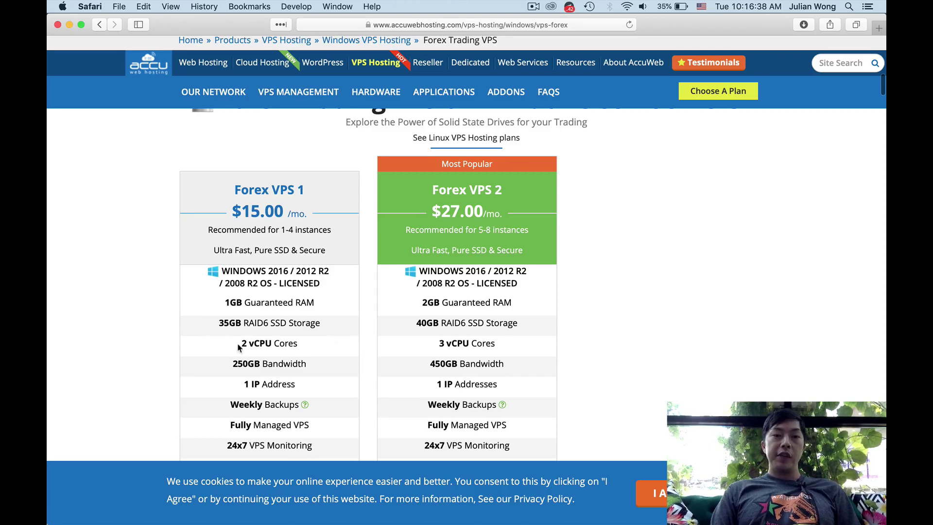
scroll(327, 360, "down", 3)
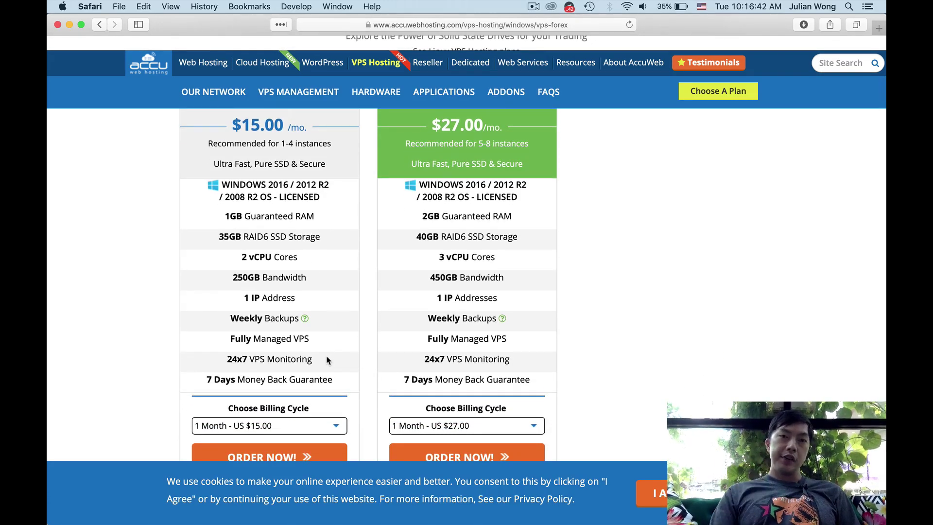
scroll(327, 360, "down", 1)
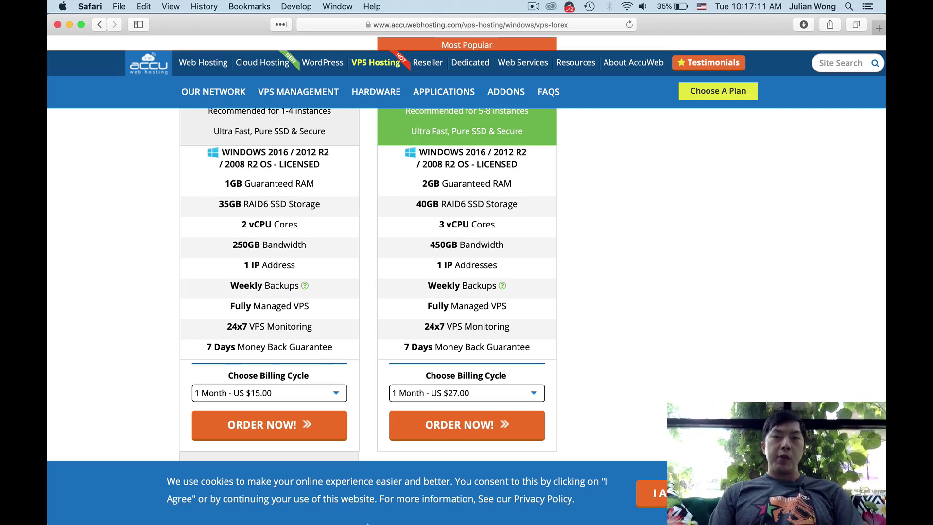
Switch to the remote VPS, view the Strategy Tester statement report in Chrome, then return to MetaTrader.
mouse_move(409, 520)
left_click(797, 505)
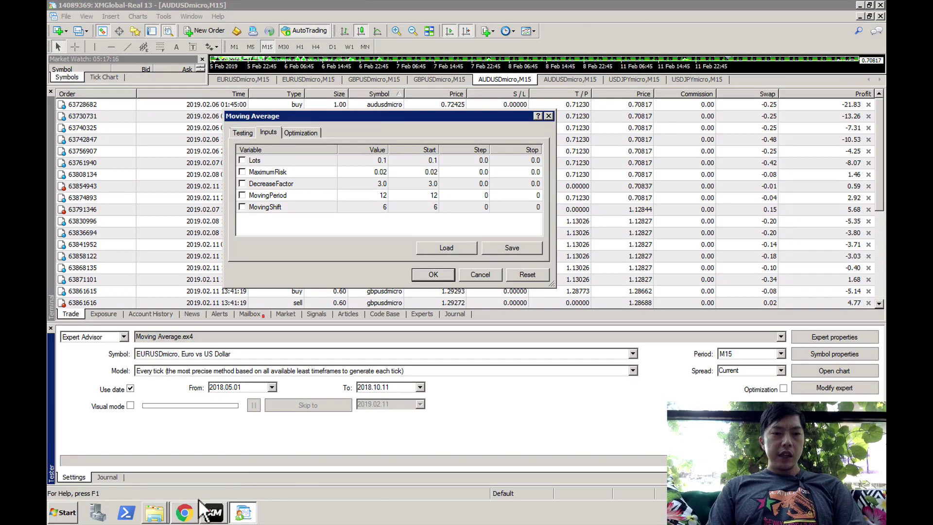
left_click(184, 512)
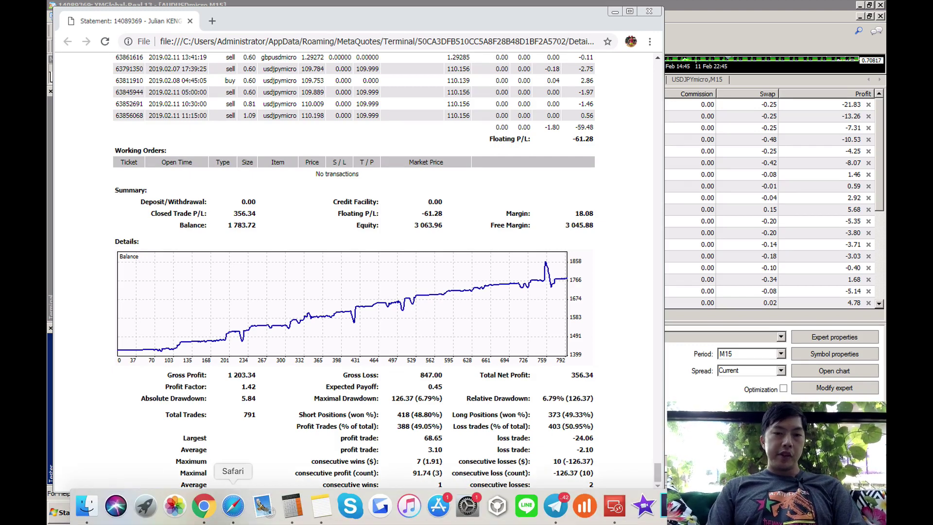
left_click(718, 378)
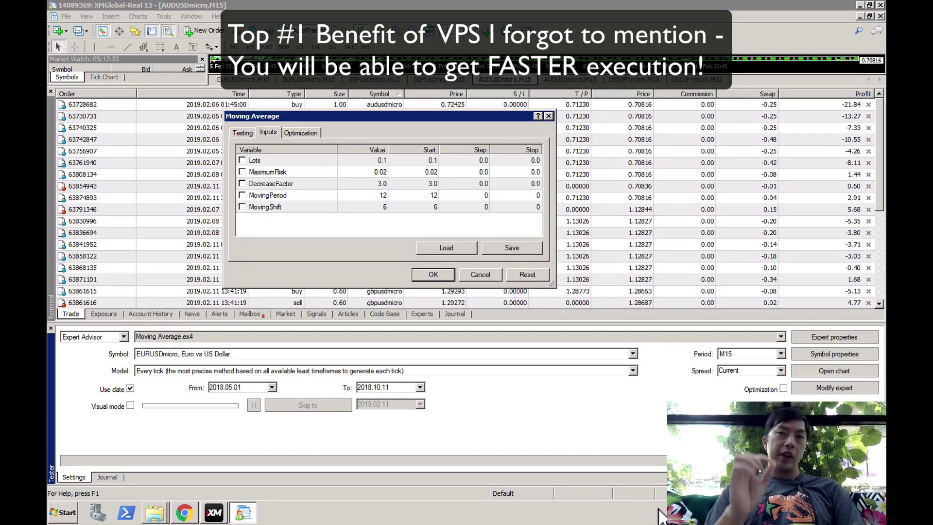
mouse_move(660, 515)
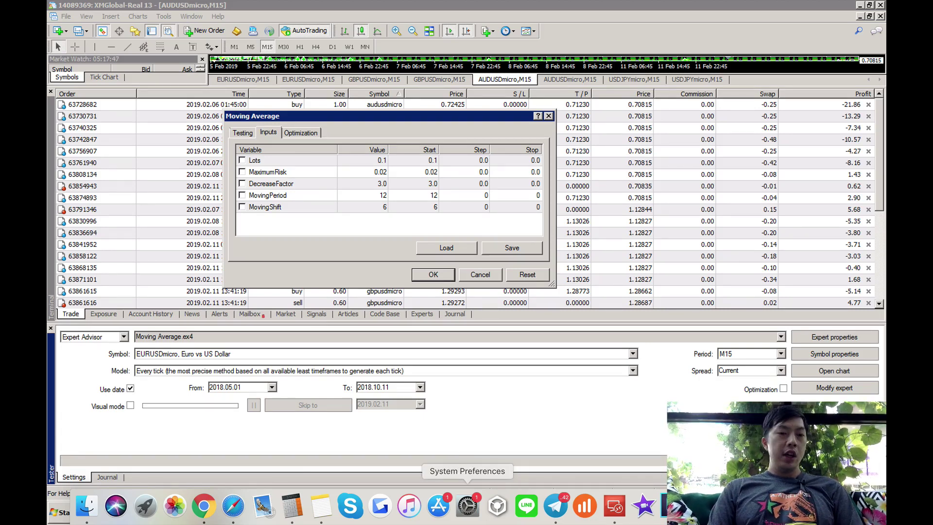
Return to the AccuWeb Forex VPS page and bring up the VPS Hosting > Windows VPS Hosting submenu.
left_click(233, 505)
scroll(646, 263, "up", 6)
scroll(646, 263, "down", 6)
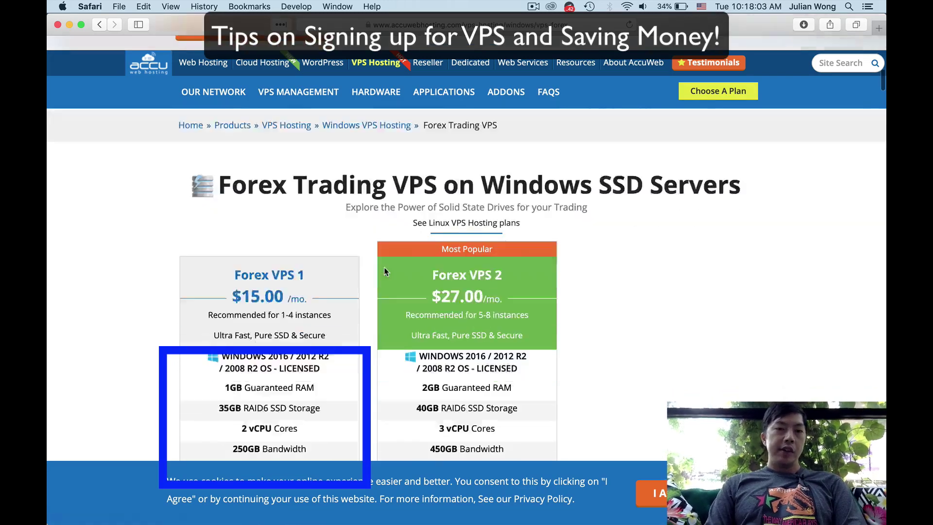
scroll(384, 271, "down", 2)
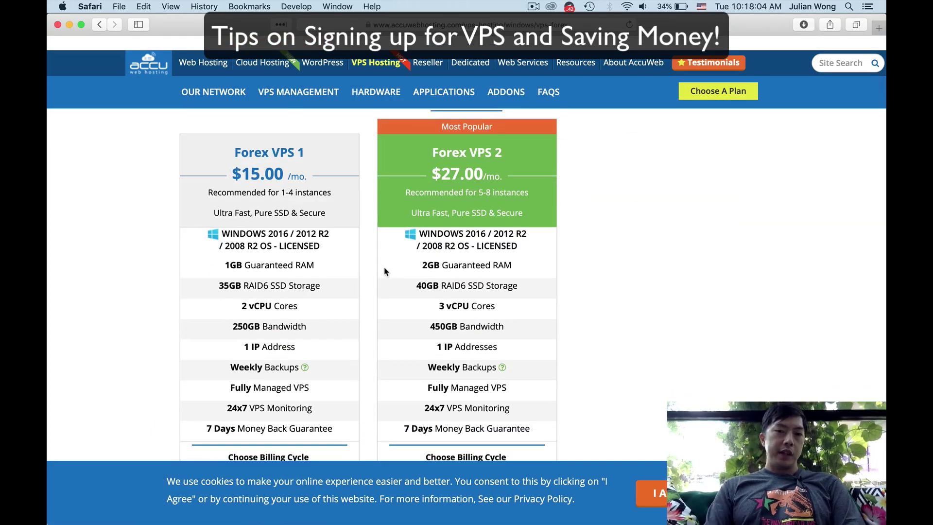
scroll(383, 272, "down", 1)
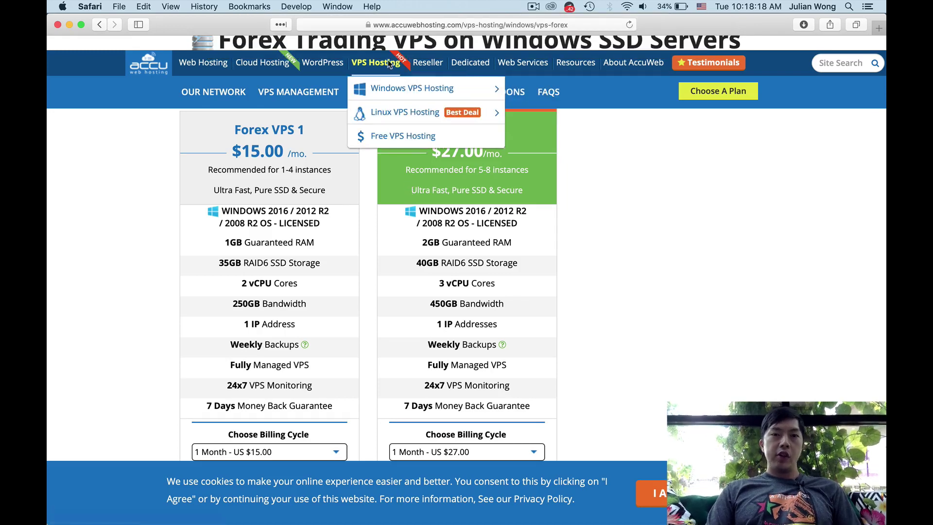
mouse_move(374, 66)
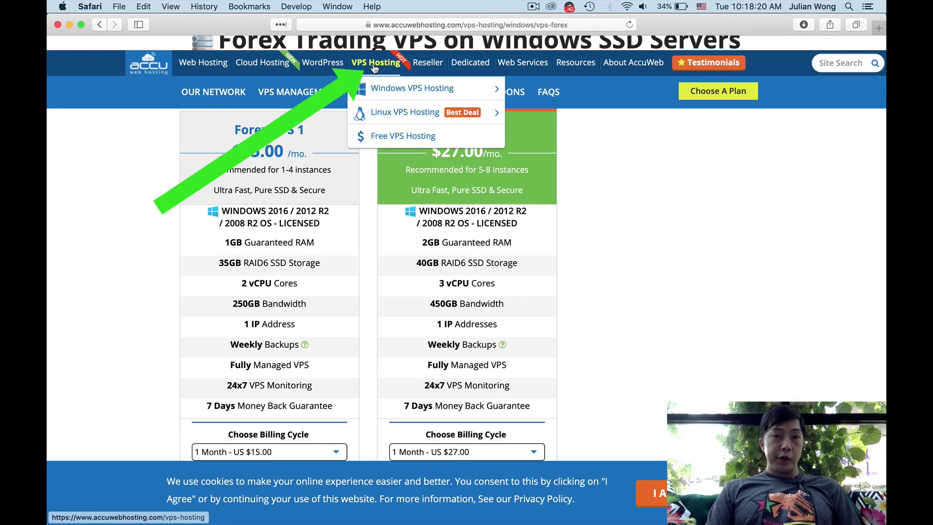
mouse_move(383, 90)
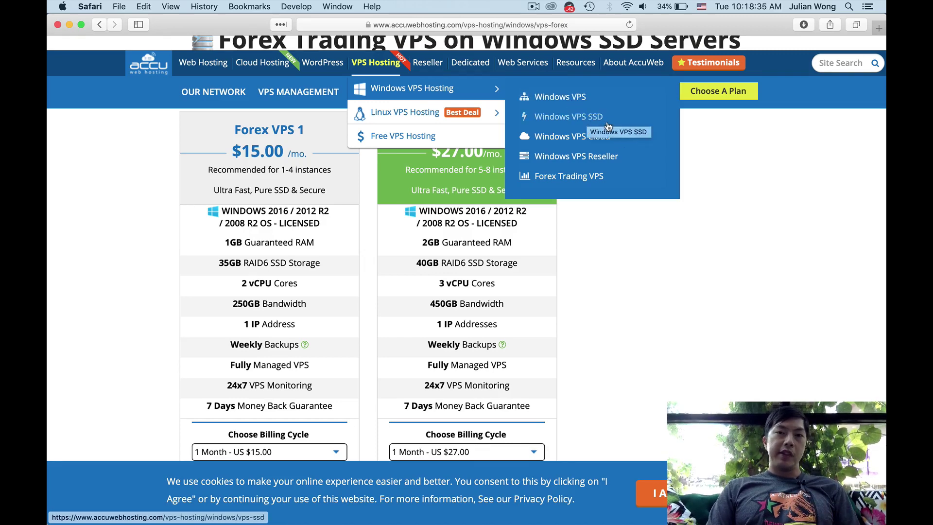
Open the Windows VPS Classic page and check the entry plan's billing-cycle prices, keeping monthly.
left_click(576, 98)
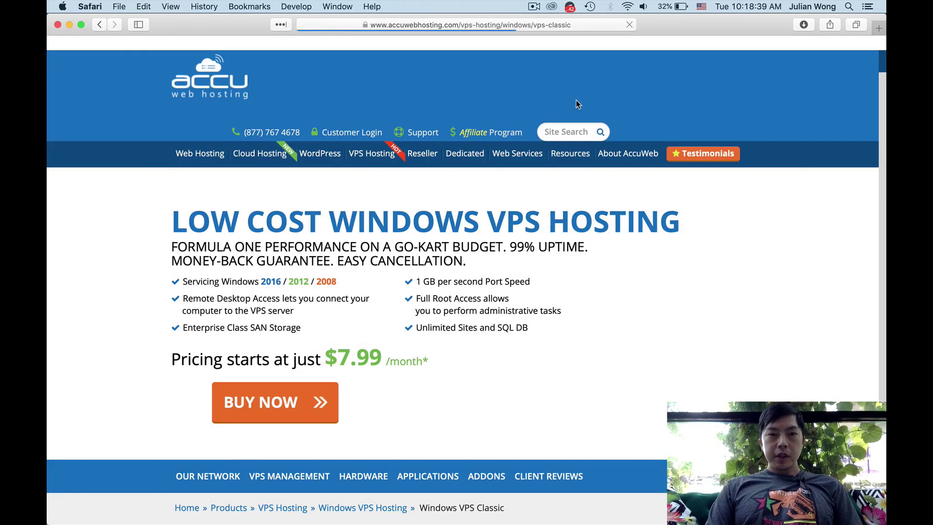
scroll(353, 380, "down", 5)
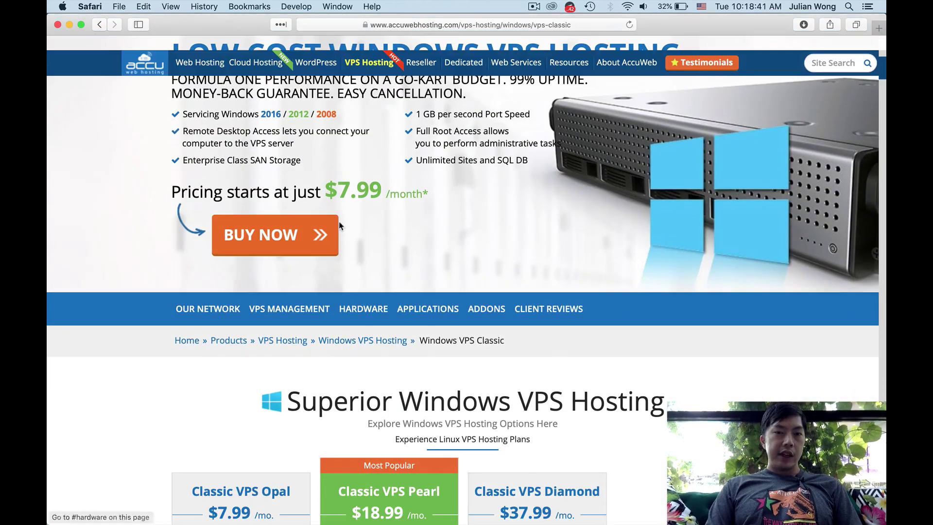
scroll(387, 247, "down", 10)
scroll(369, 246, "down", 8)
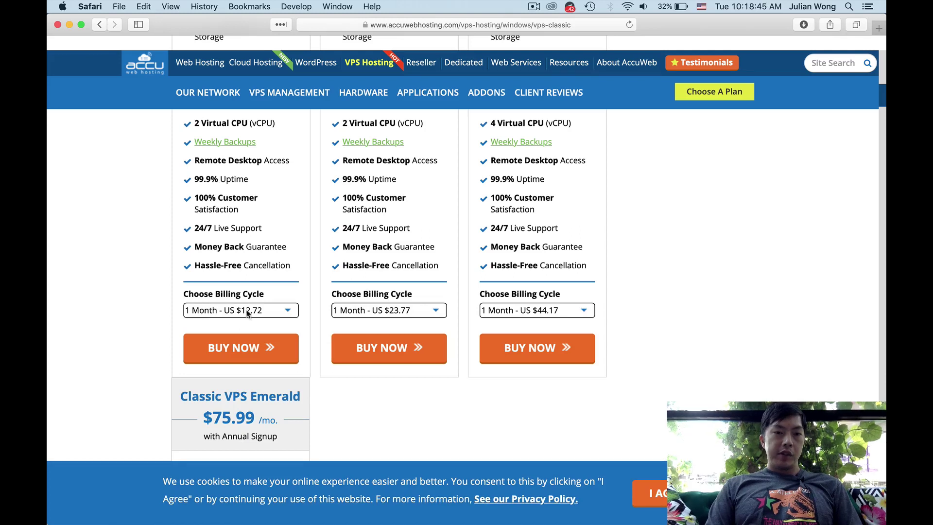
left_click(266, 314)
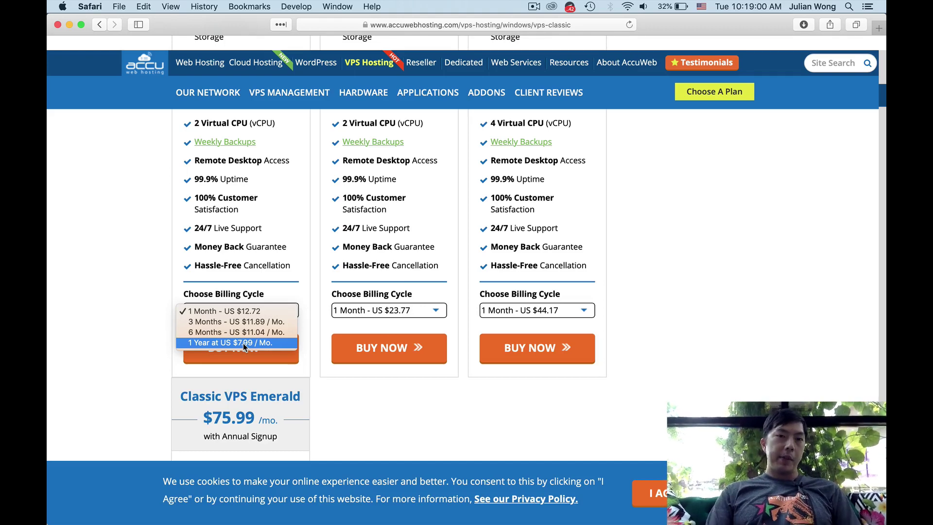
left_click(153, 221)
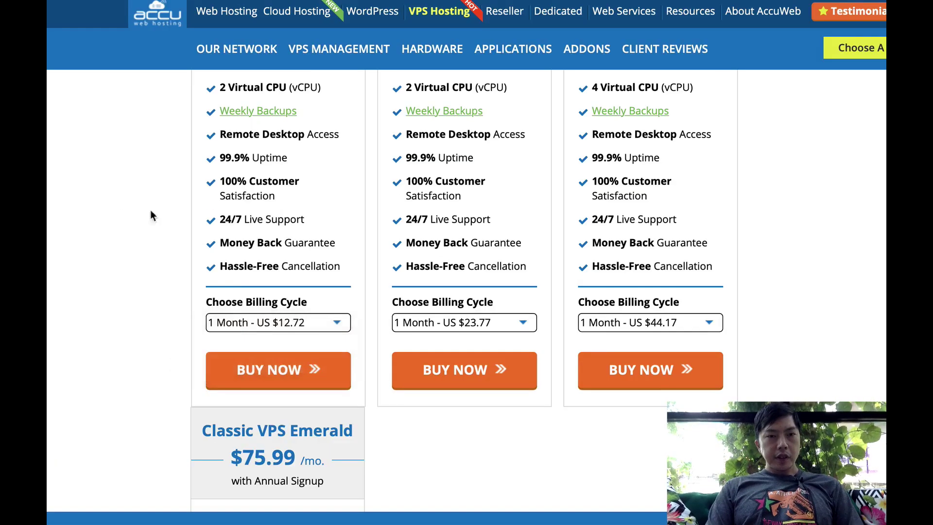
scroll(168, 211, "up", 4)
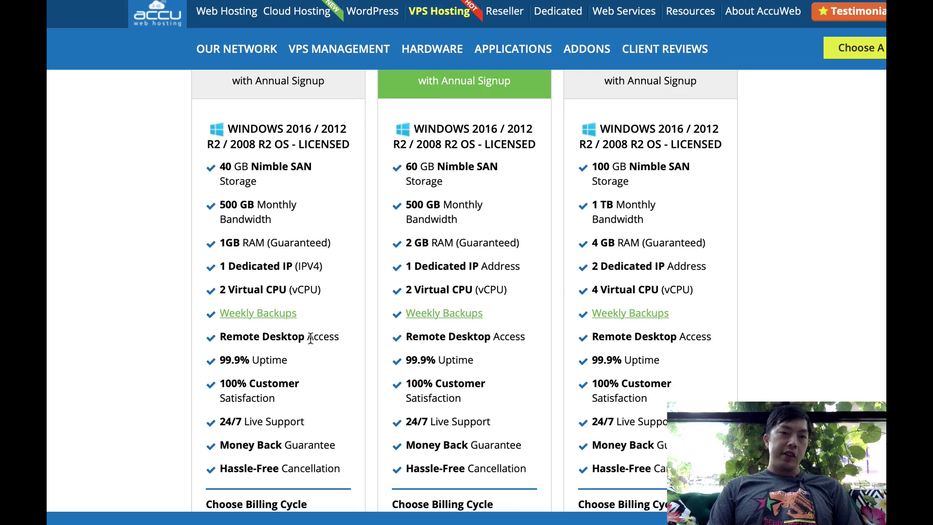
Open the Windows VPS SSD plans page and check the first plan's billing cycles, keeping 1 Year.
scroll(313, 342, "up", 3)
mouse_move(413, 12)
mouse_move(430, 43)
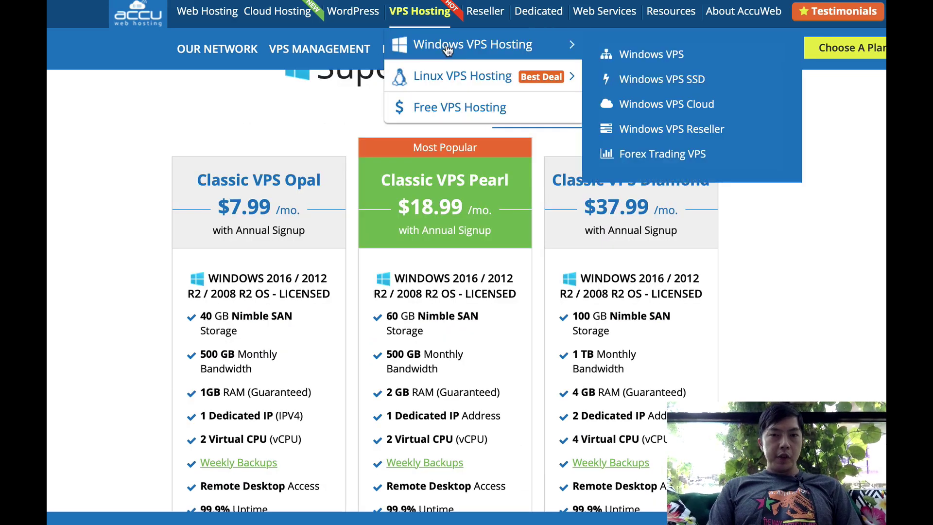
left_click(681, 75)
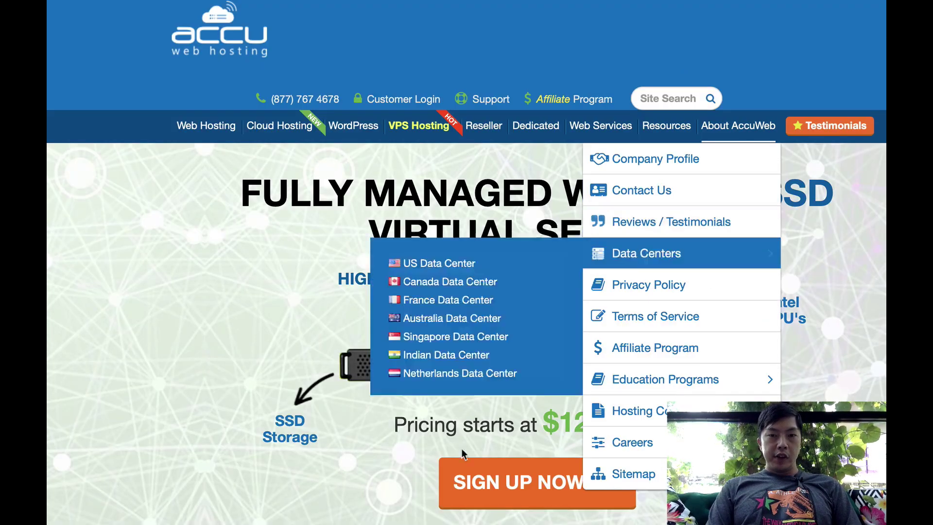
scroll(313, 323, "down", 10)
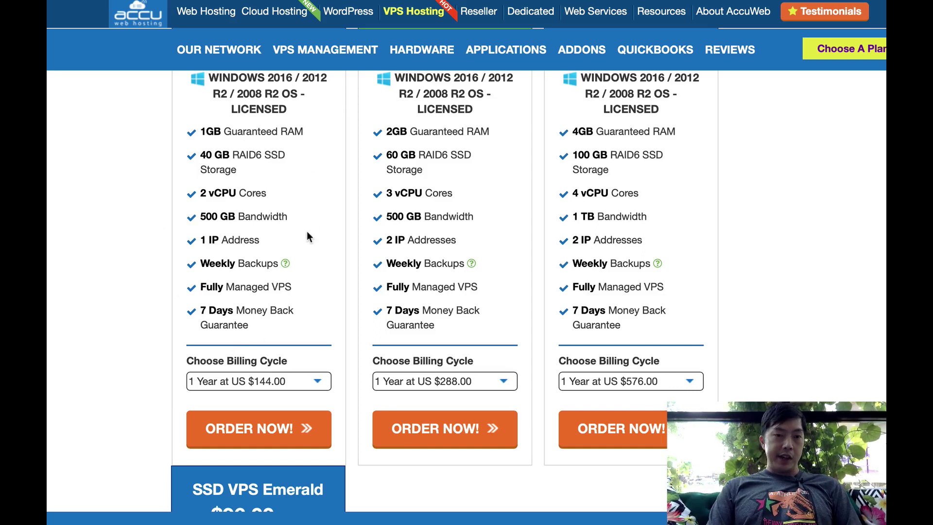
left_click(311, 383)
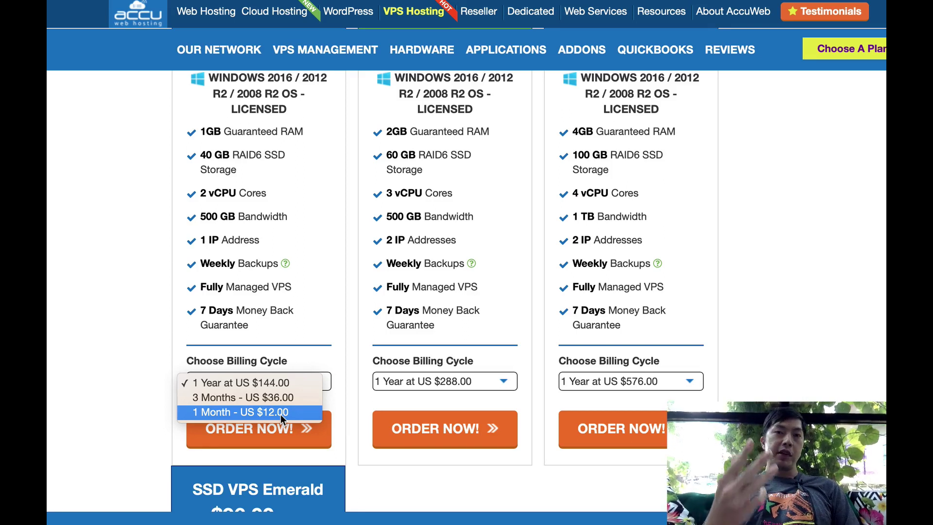
left_click(439, 15)
mouse_move(427, 44)
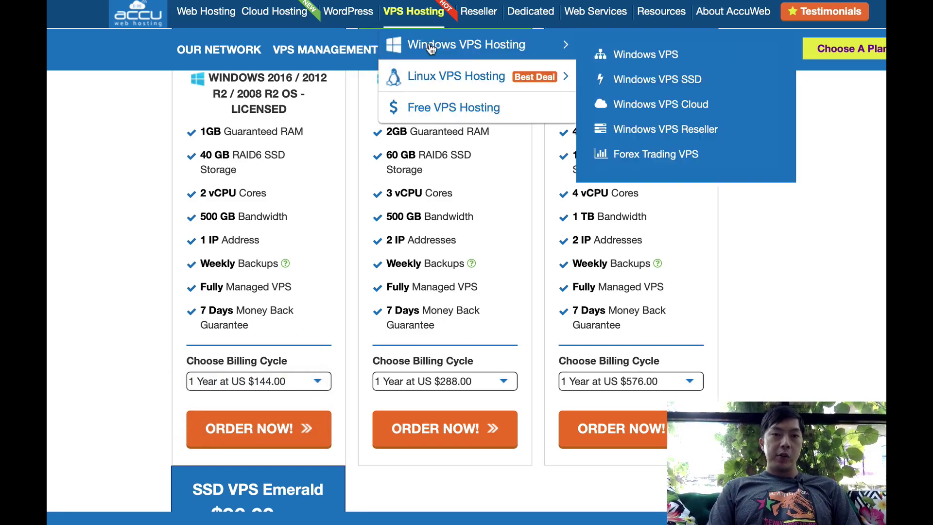
Go to the Forex VPS 1 Configure page ($15.00 USD monthly) and place the cursor in Hostname.
left_click(649, 156)
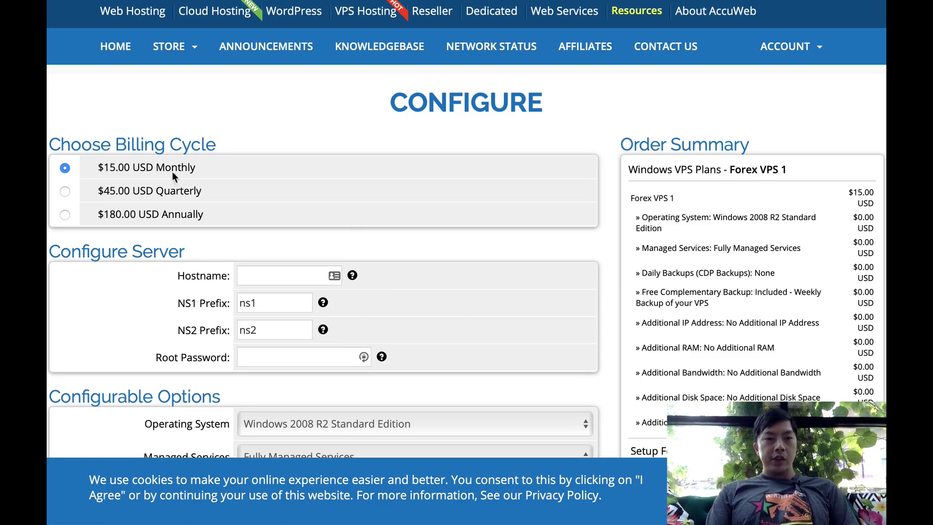
scroll(295, 257, "down", 5)
left_click(263, 62)
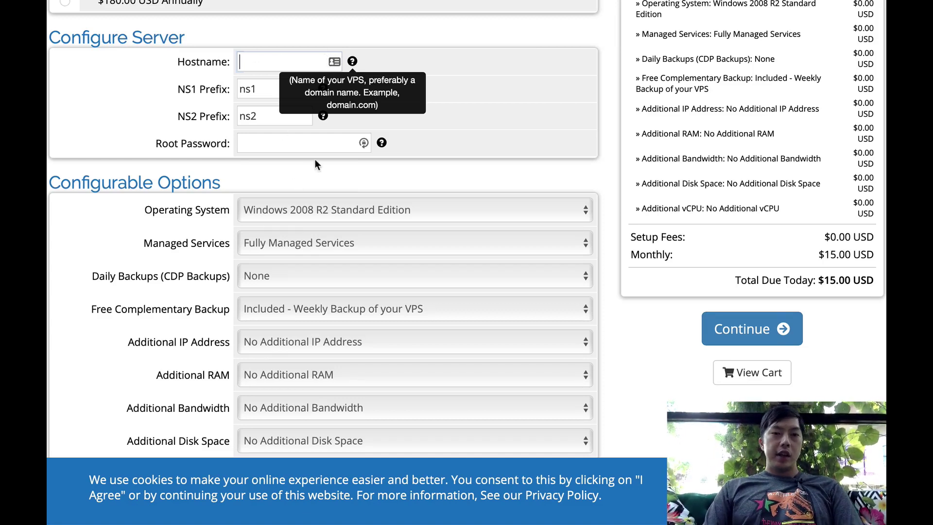
left_click(305, 138)
scroll(424, 287, "down", 3)
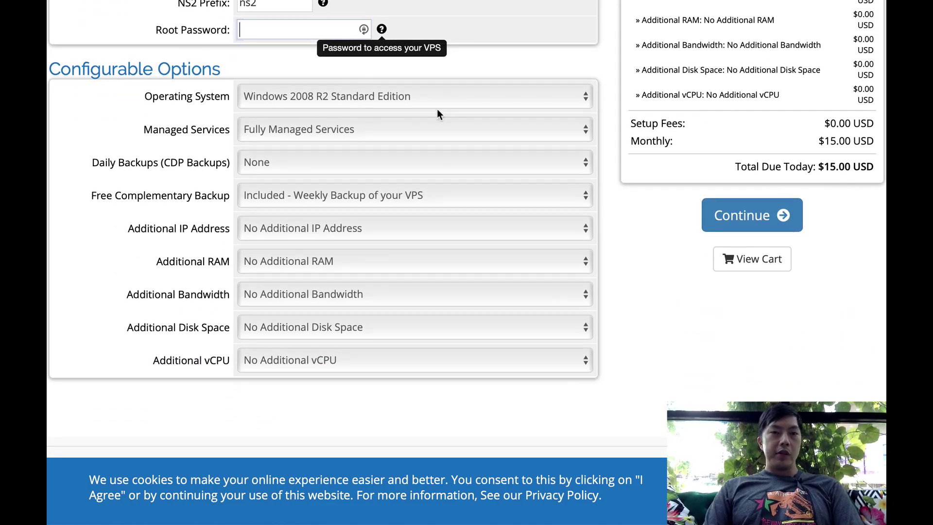
left_click(384, 99)
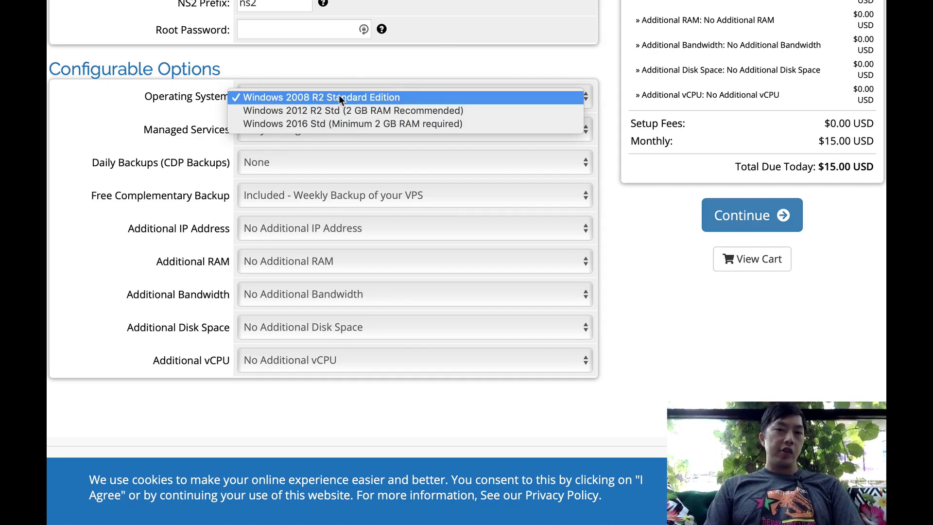
left_click(421, 94)
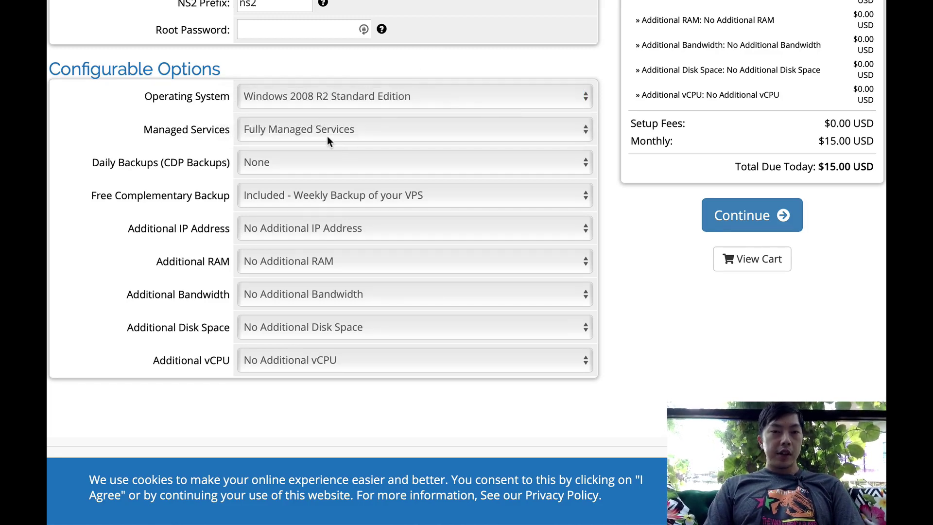
left_click(288, 132)
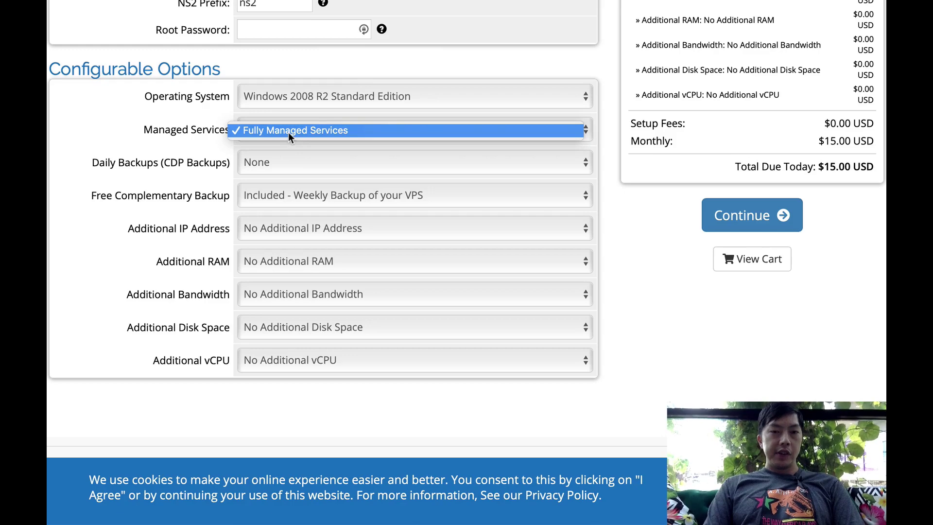
left_click(285, 160)
scroll(302, 165, "down", 2)
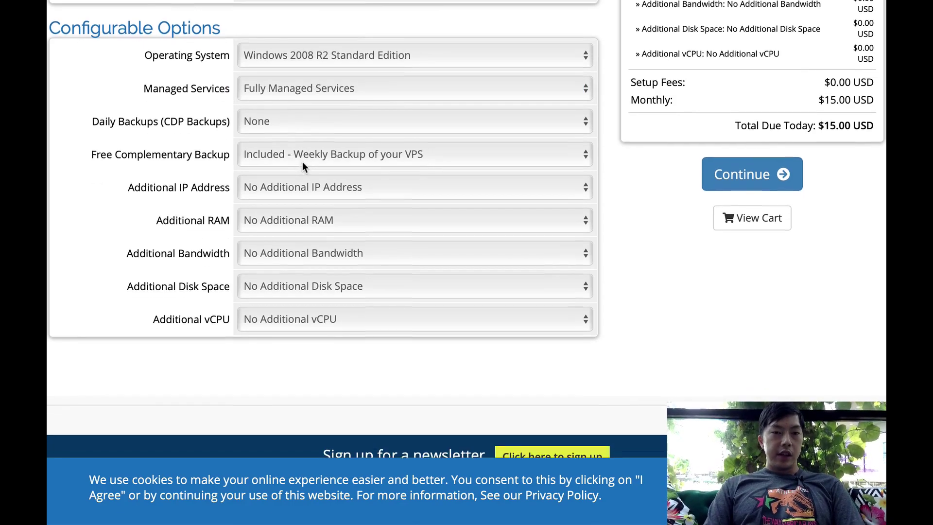
left_click(307, 118)
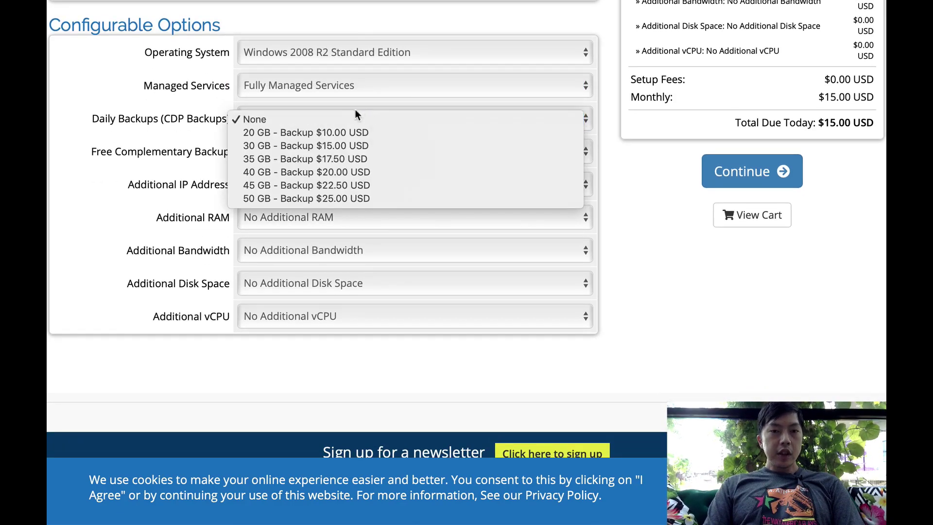
left_click(626, 154)
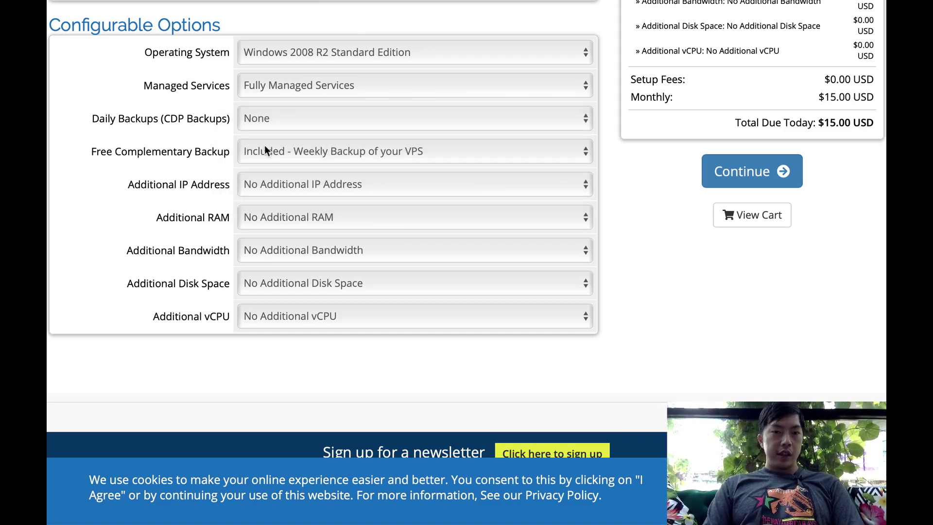
left_click(293, 185)
left_click(144, 209)
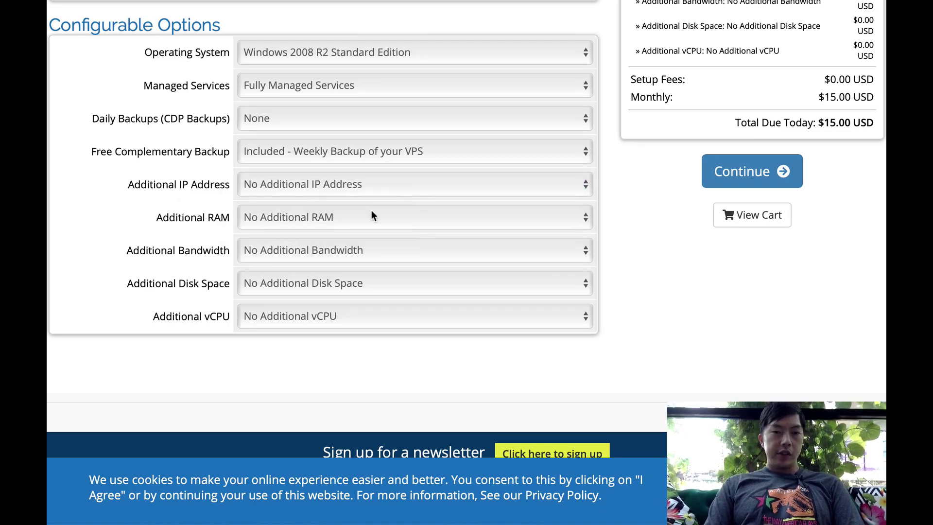
left_click(322, 223)
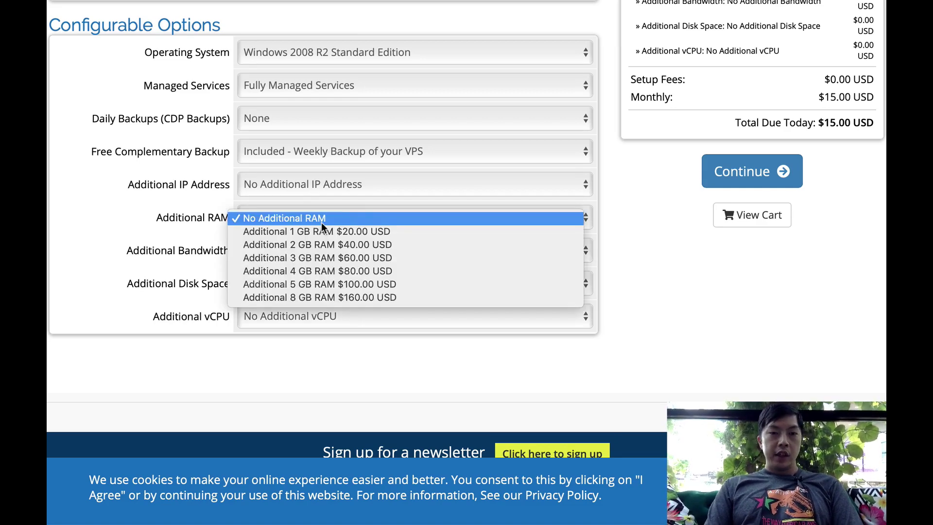
left_click(130, 213)
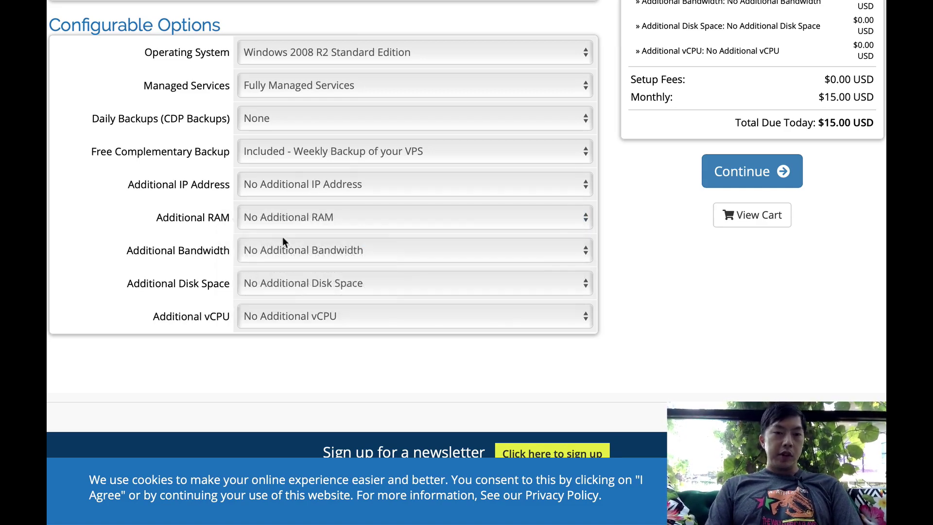
scroll(298, 288, "down", 2)
left_click(318, 209)
left_click(99, 191)
left_click(302, 238)
left_click(110, 229)
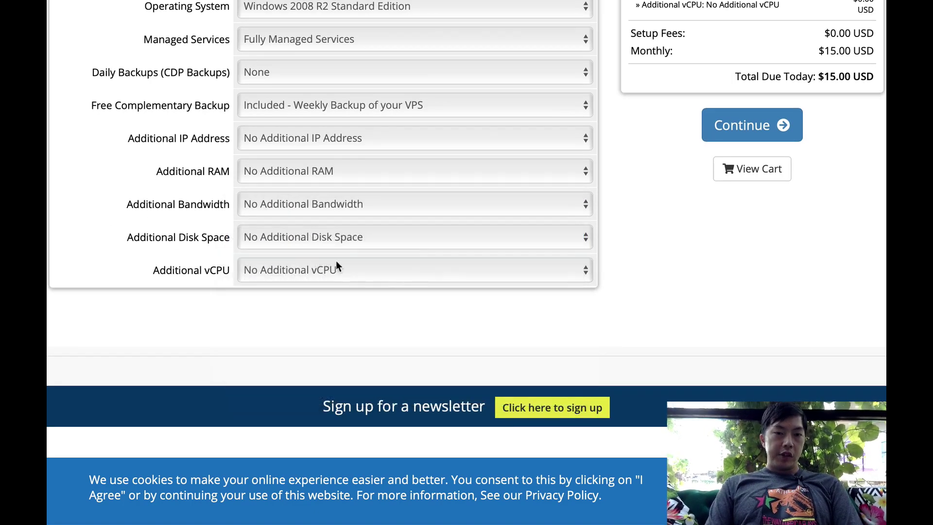
left_click(338, 269)
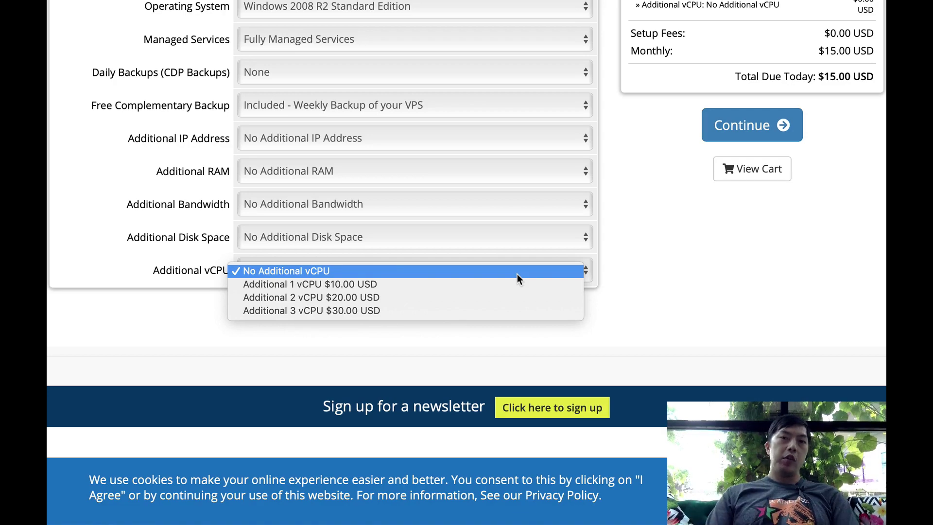
left_click(808, 197)
scroll(783, 235, "up", 3)
scroll(784, 235, "up", 5)
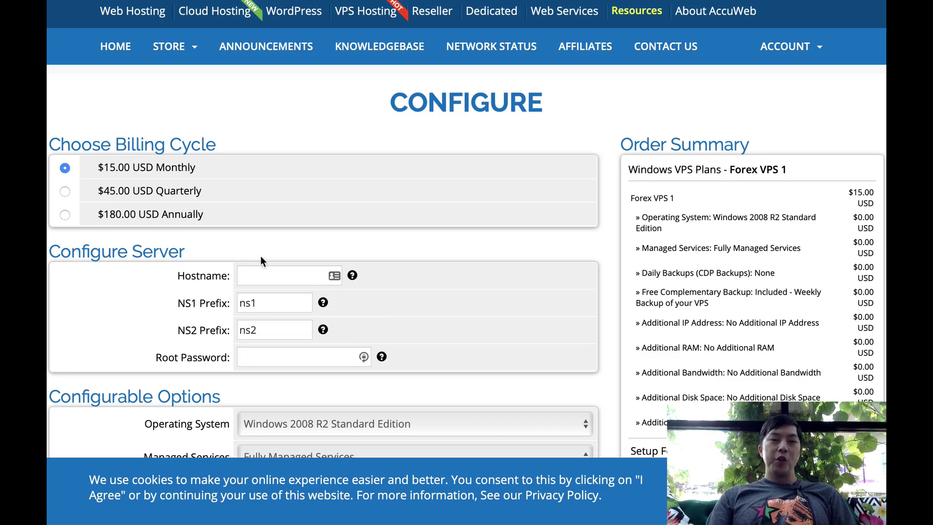
left_click(278, 276)
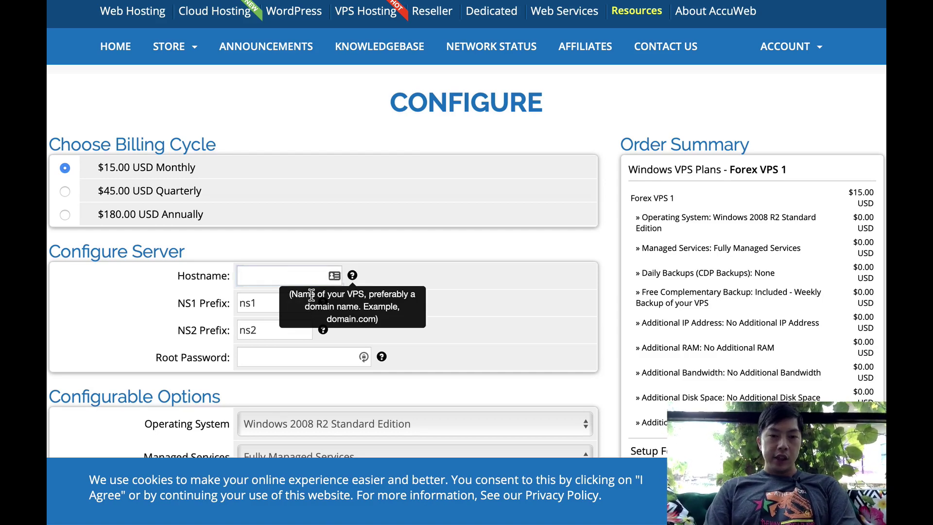
type("joh")
type("nson.com")
key("BackSpace")
key("BackSpace")
key("BackSpace")
key("BackSpace")
key("BackSpace")
key("BackSpace")
key("BackSpace")
key("BackSpace")
type("ndoe")
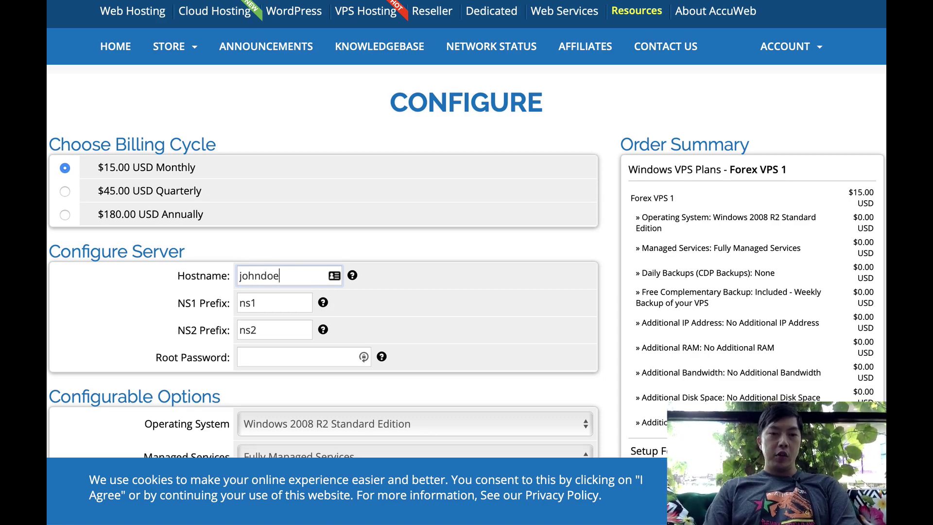
type(".net")
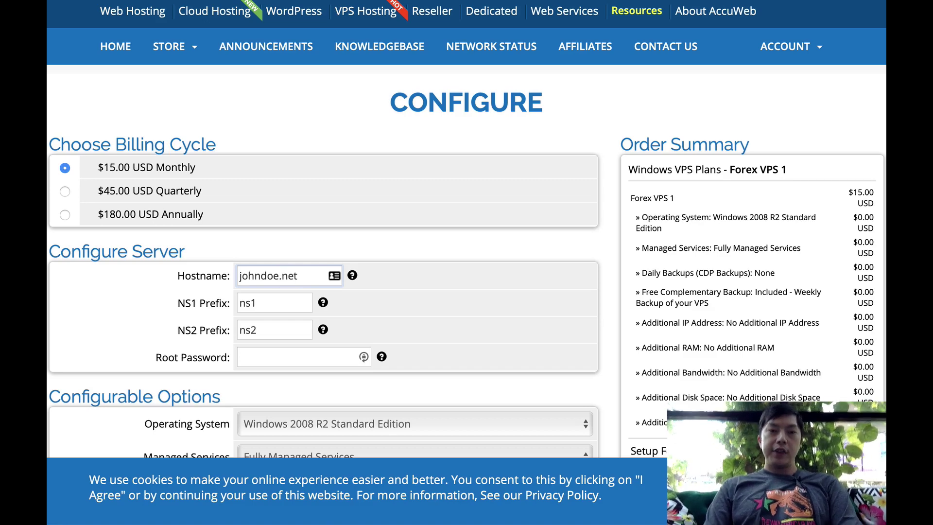
key("BackSpace")
key("BackSpace")
key("BackSpace")
key("BackSpace")
key("BackSpace")
key("BackSpace")
key("BackSpace")
key("BackSpace")
key("BackSpace")
key("BackSpace")
key("BackSpace")
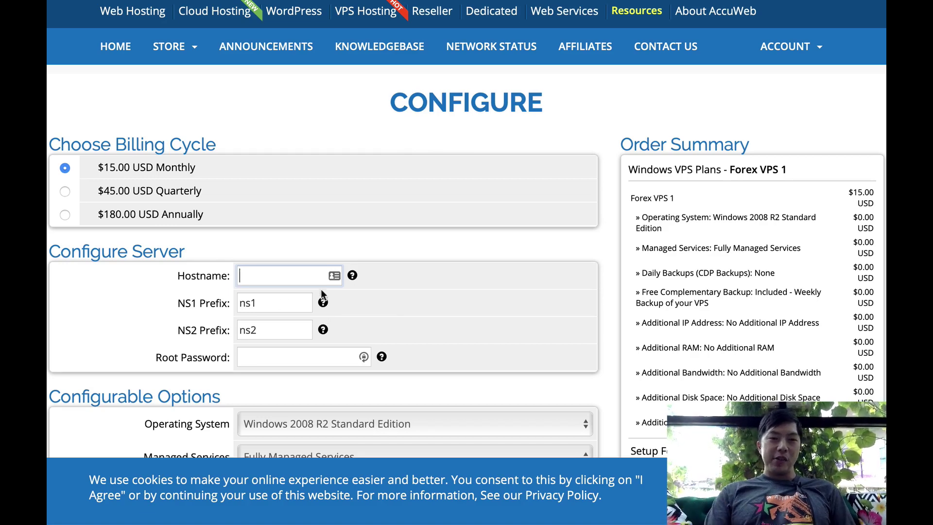
Scroll past the Configurable Options and footer down to the ASP.NET hosting articles list.
scroll(537, 275, "down", 1)
scroll(537, 274, "down", 6)
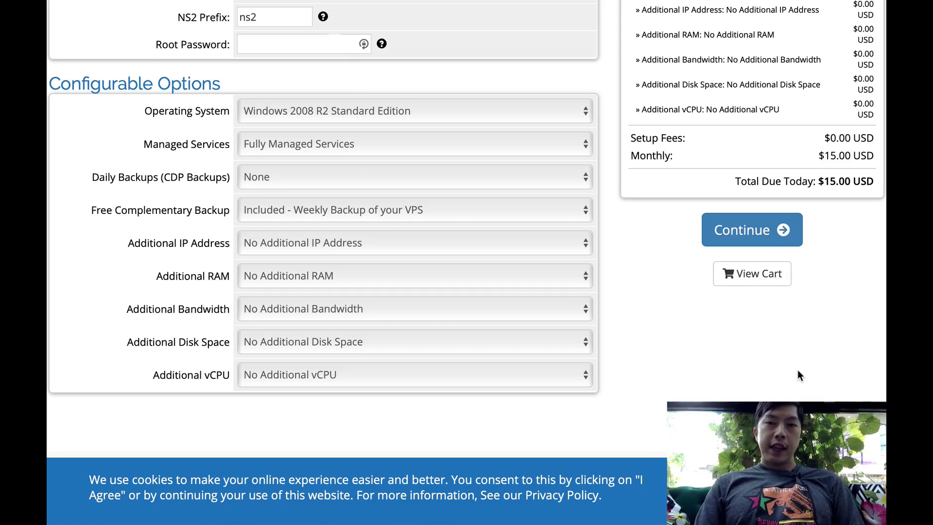
mouse_move(690, 515)
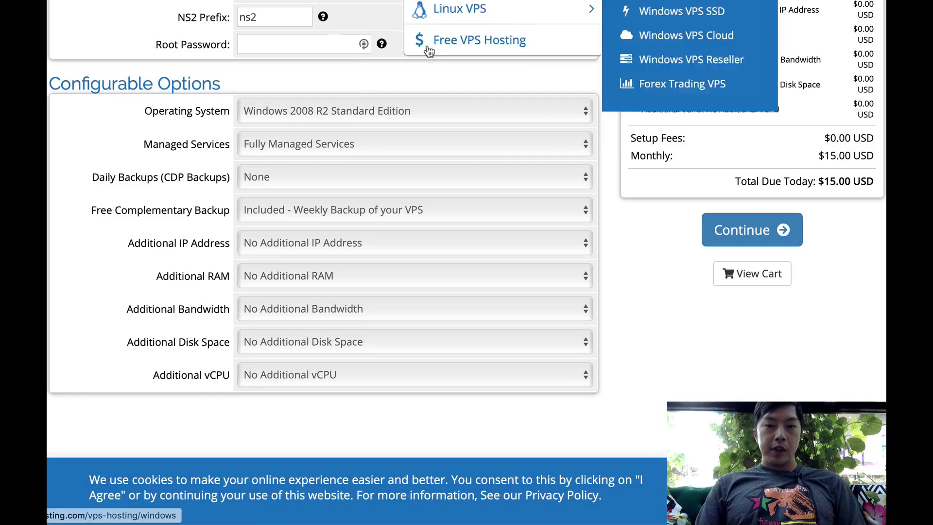
scroll(532, 306, "down", 15)
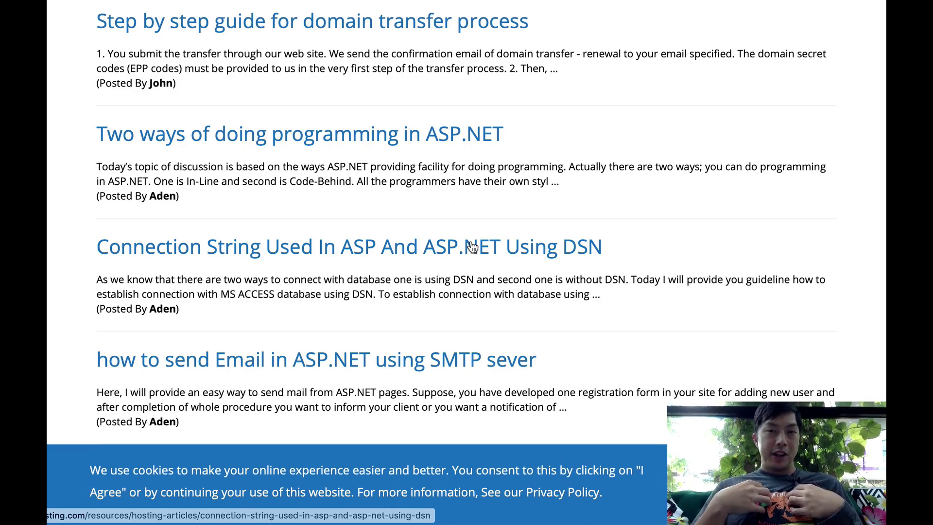
scroll(472, 246, "down", 3)
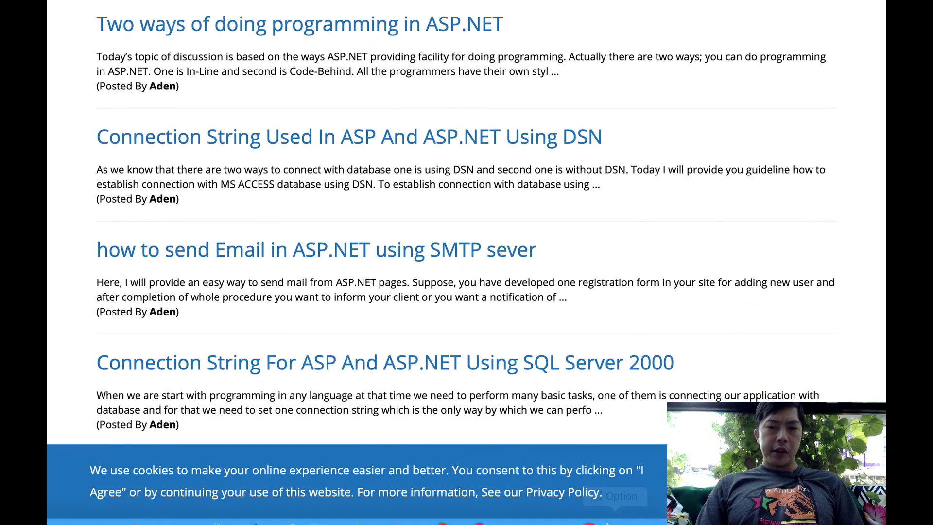
Switch to Microsoft Remote Desktop and begin a new, blank remote desktop connection.
left_click(652, 501)
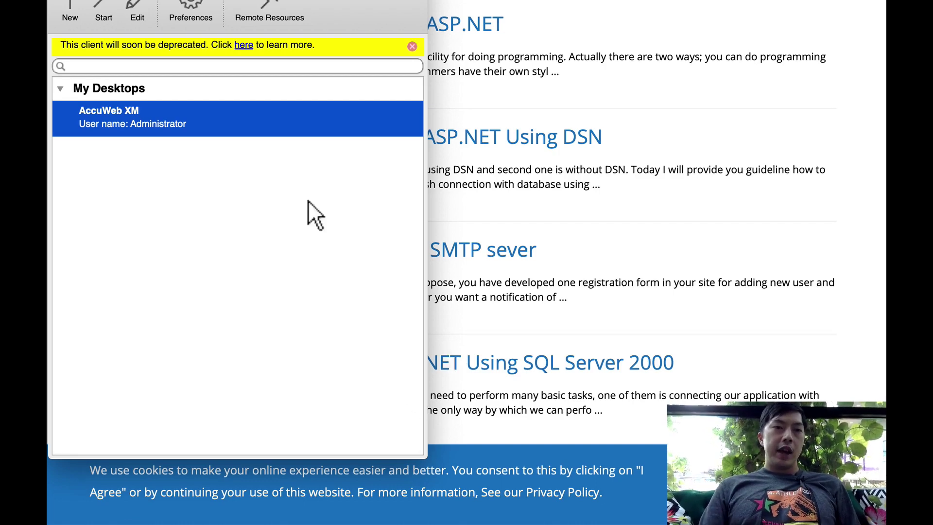
left_click(84, 3)
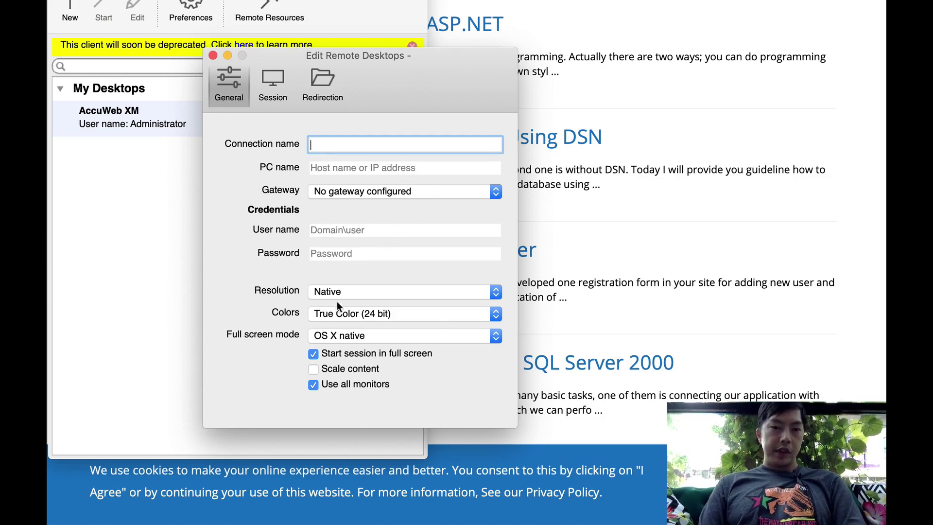
Keep True Color (24 bit) and OS X native full screen, discard the connection, and return to the AccuWeb XM session.
left_click(375, 313)
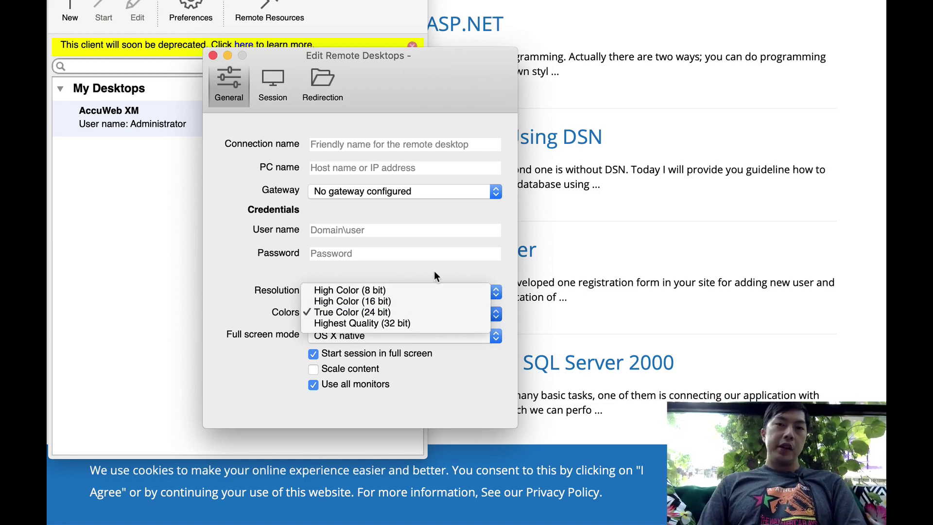
left_click(453, 349)
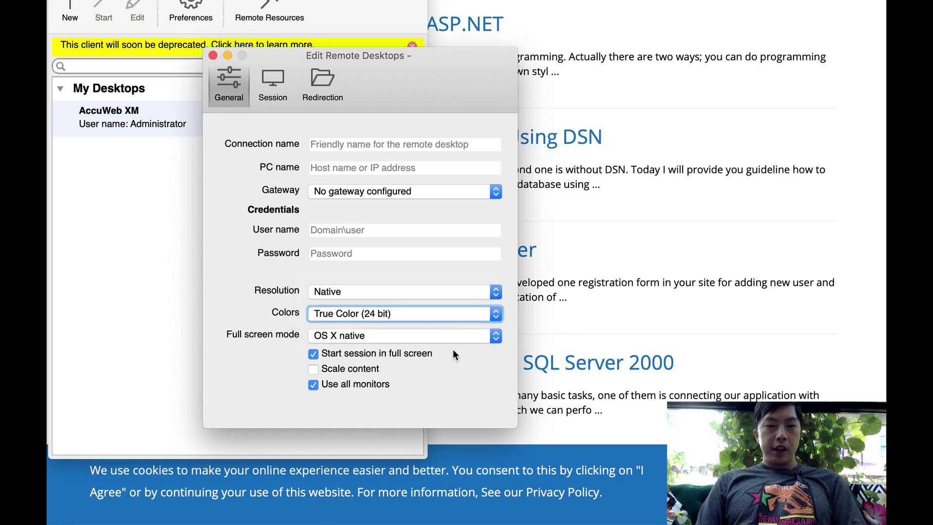
left_click(444, 334)
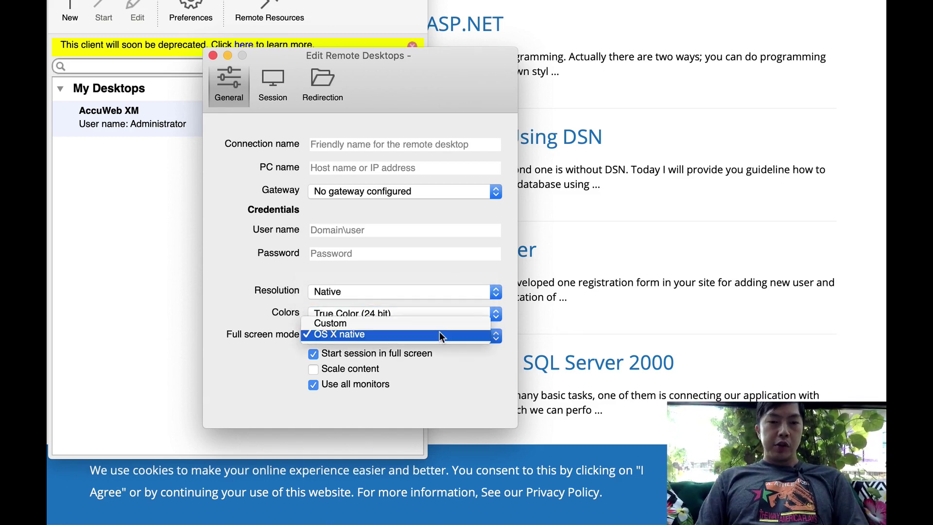
left_click(449, 377)
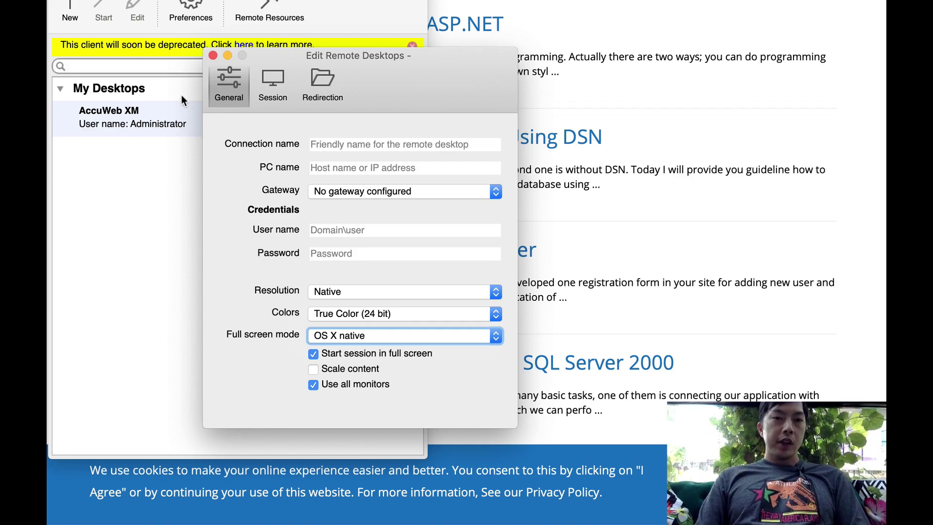
left_click(213, 55)
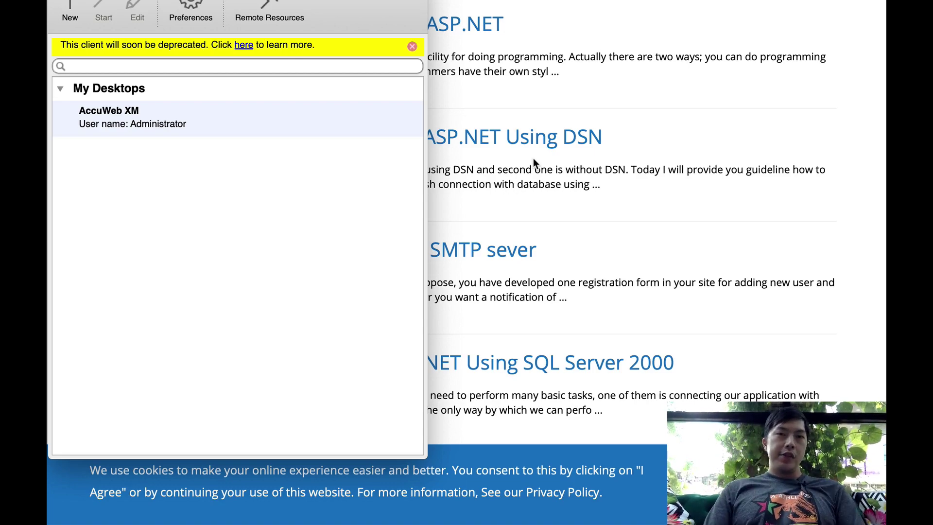
left_click(624, 509)
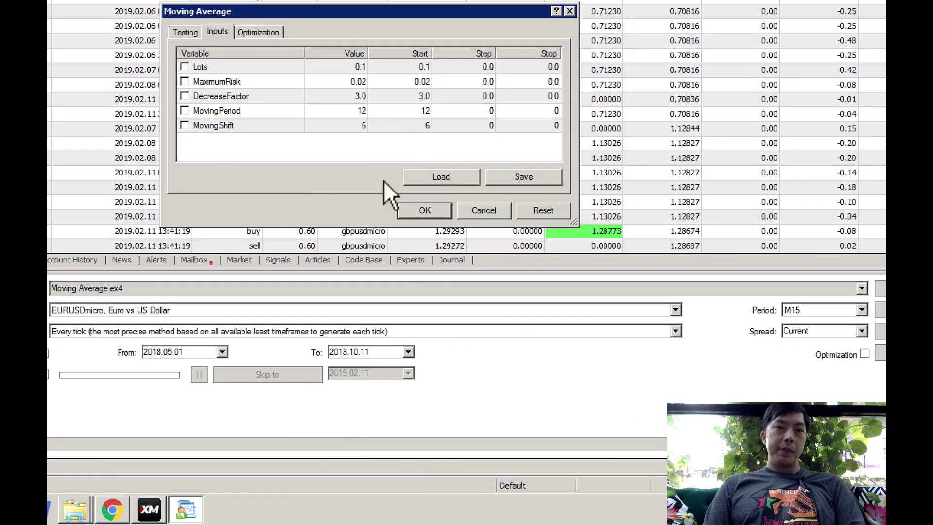